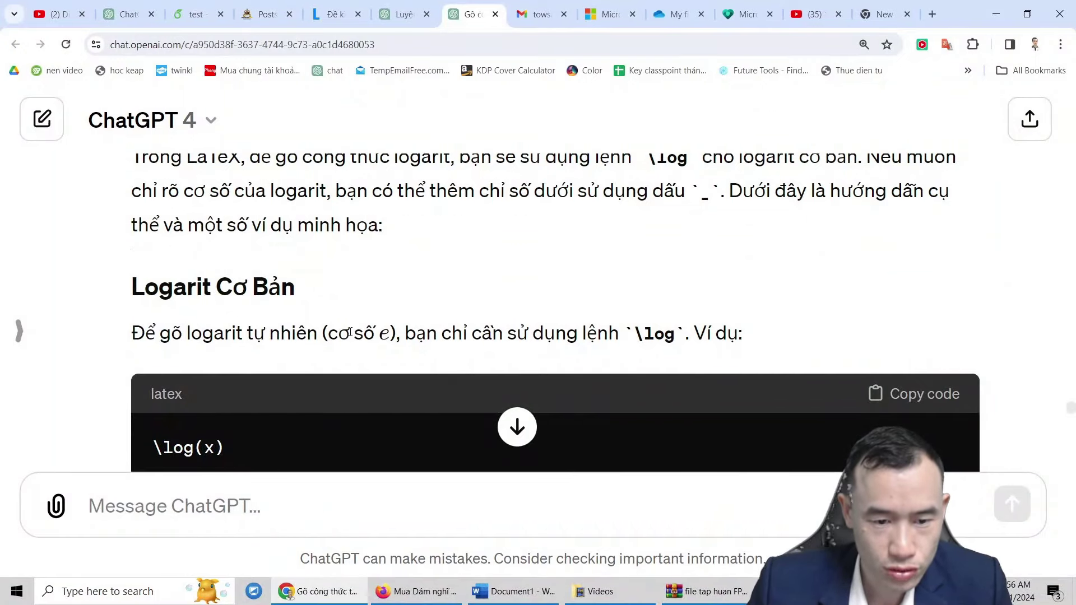
- Point out the leading backslash and the x argument in the \log(x) example
scroll(260, 287, "down", 1)
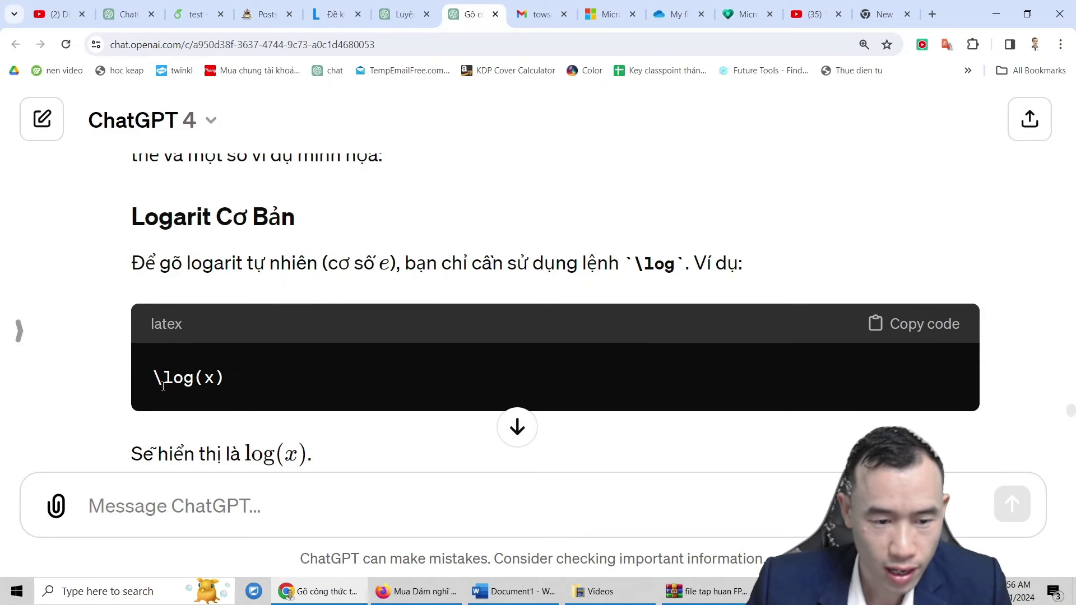
left_click_drag(156, 382, 163, 381)
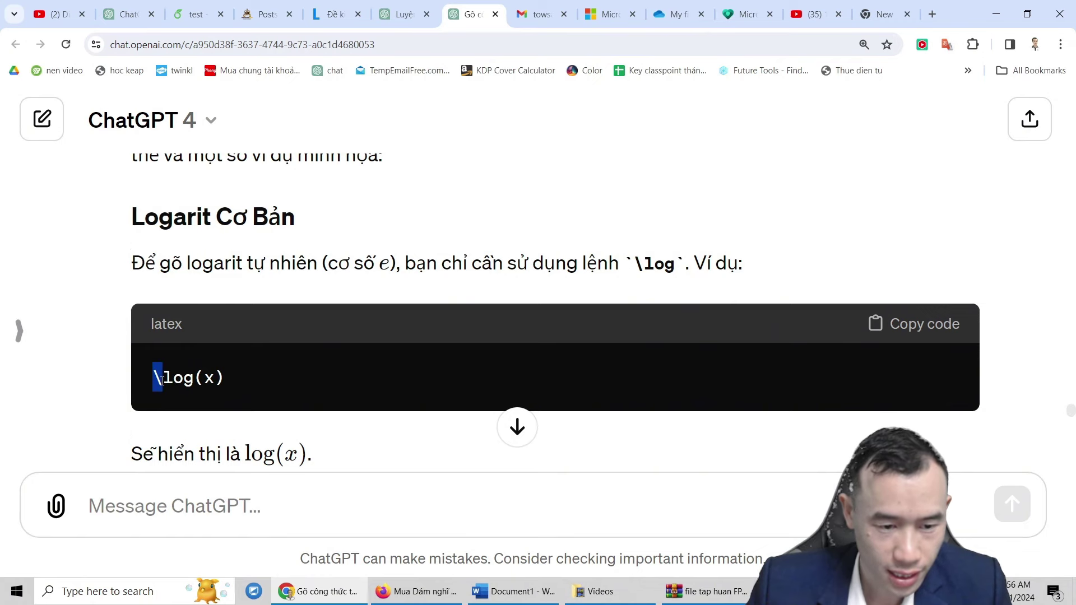
left_click(204, 379)
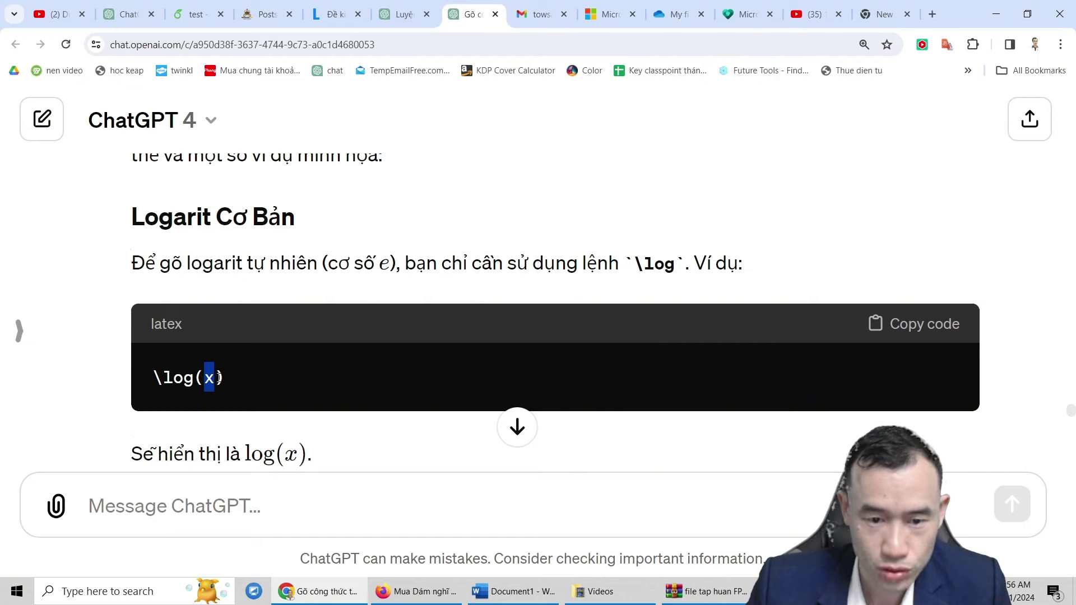
scroll(215, 381, "down", 1)
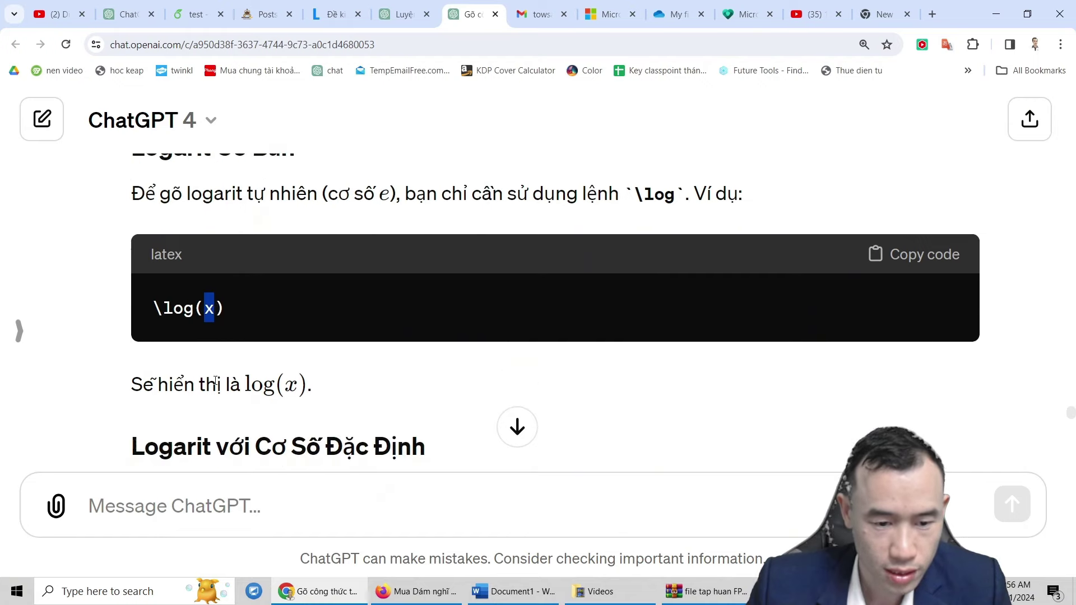
scroll(226, 385, "down", 1)
left_click(298, 314)
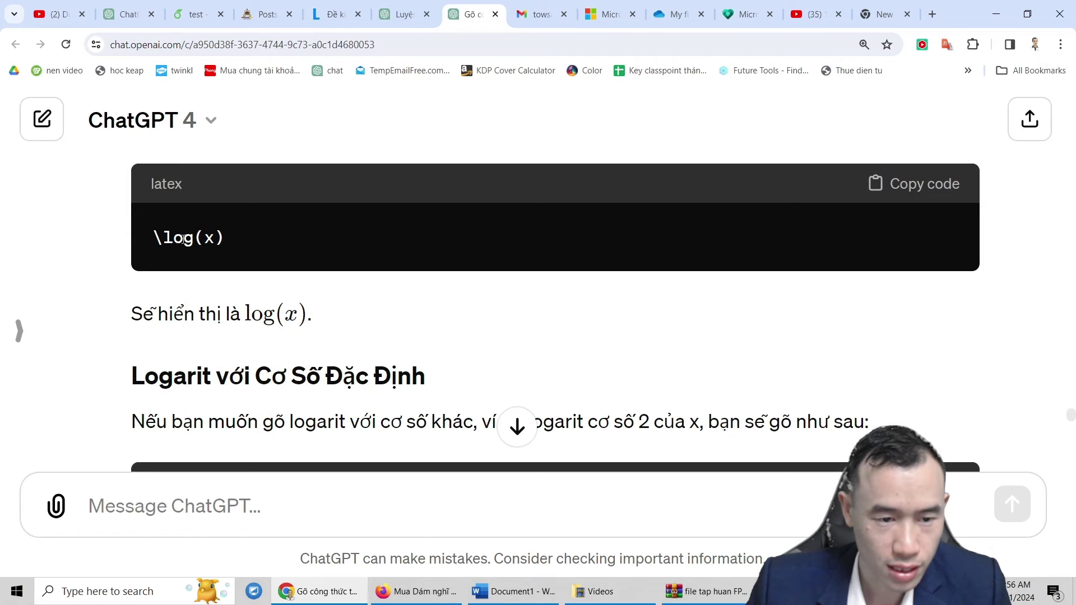
- Highlight the base-2 wording, then the underscore, the base 2 and the whole \log_{2}(x) expression
scroll(209, 367, "down", 1)
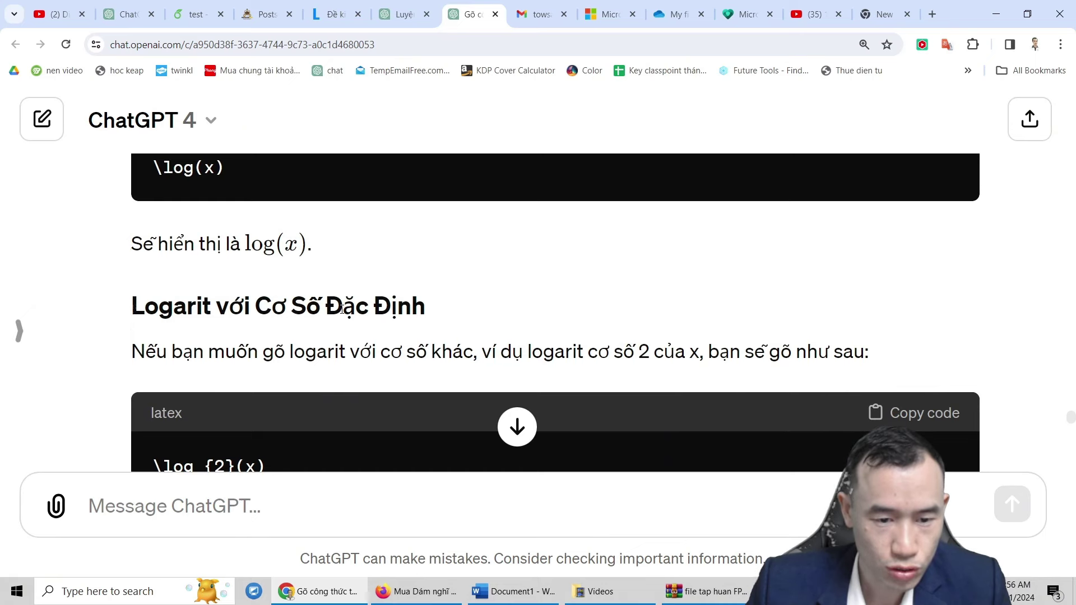
scroll(308, 337, "down", 1)
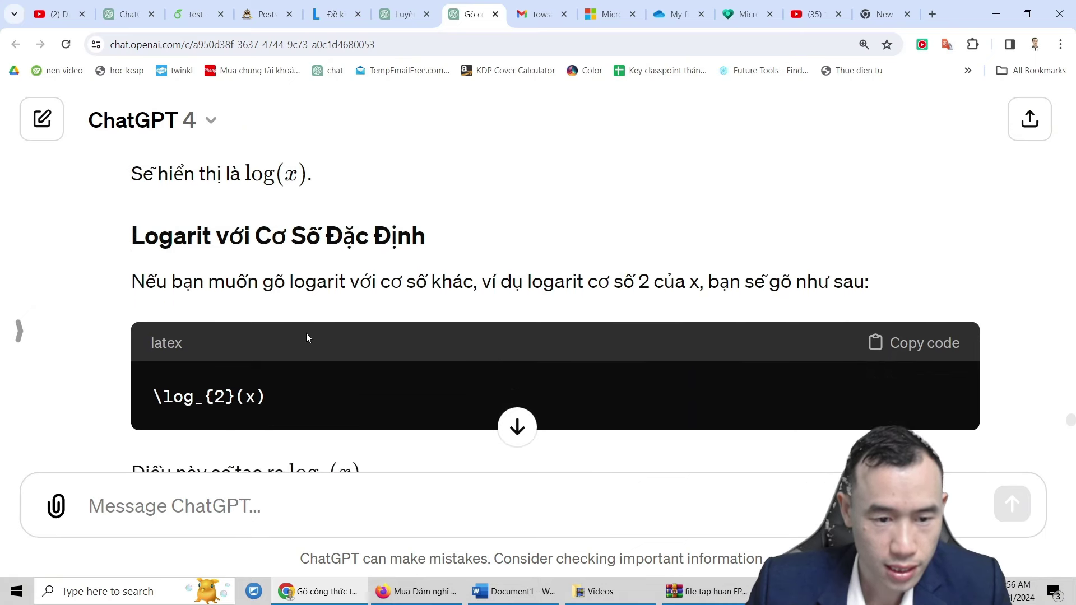
scroll(241, 303, "down", 1)
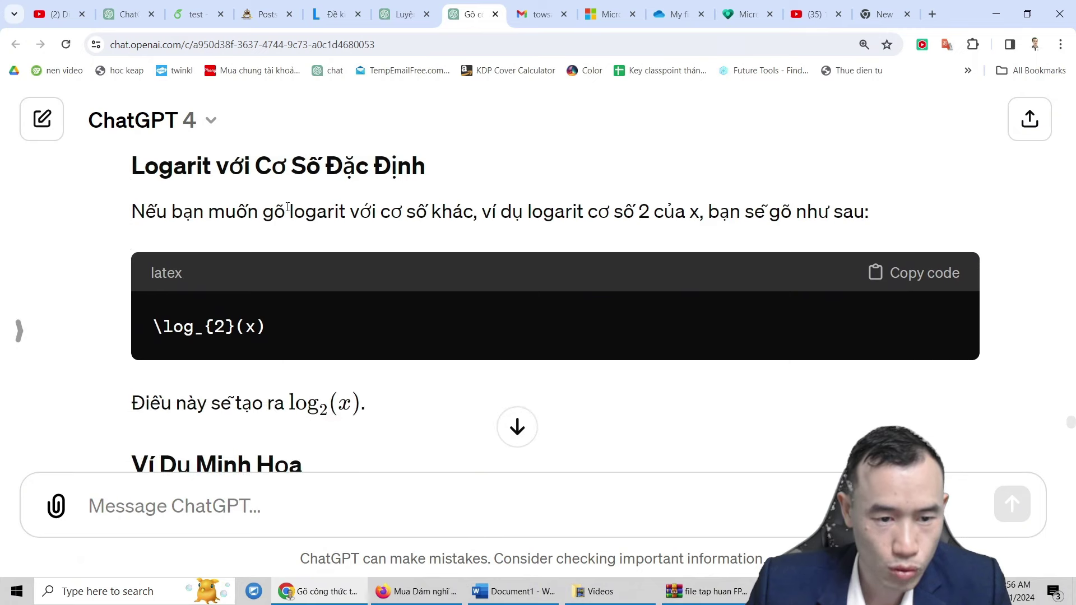
left_click_drag(293, 209, 455, 212)
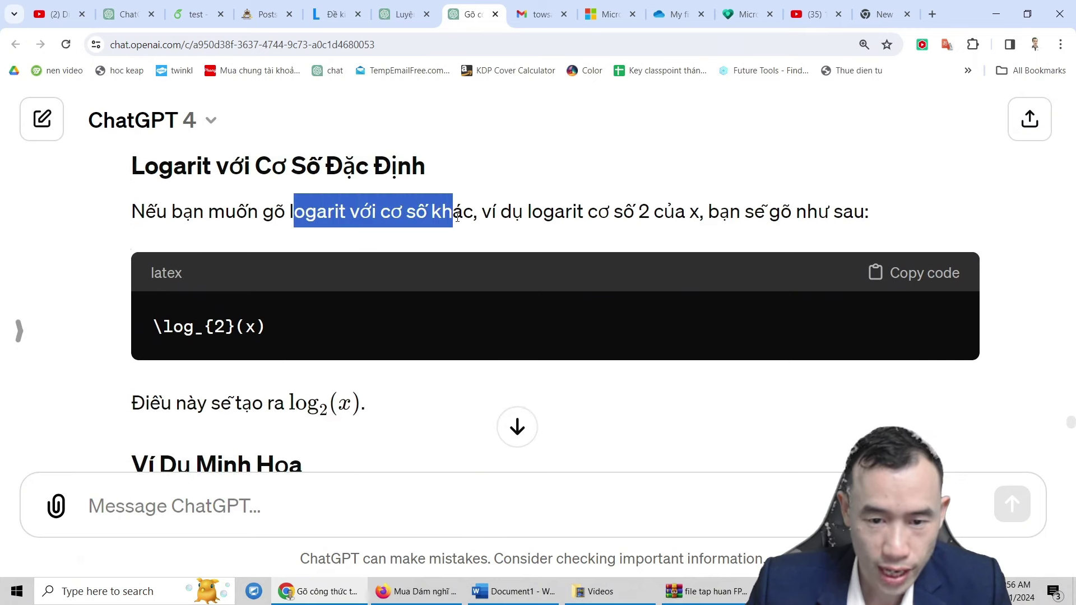
left_click(531, 211)
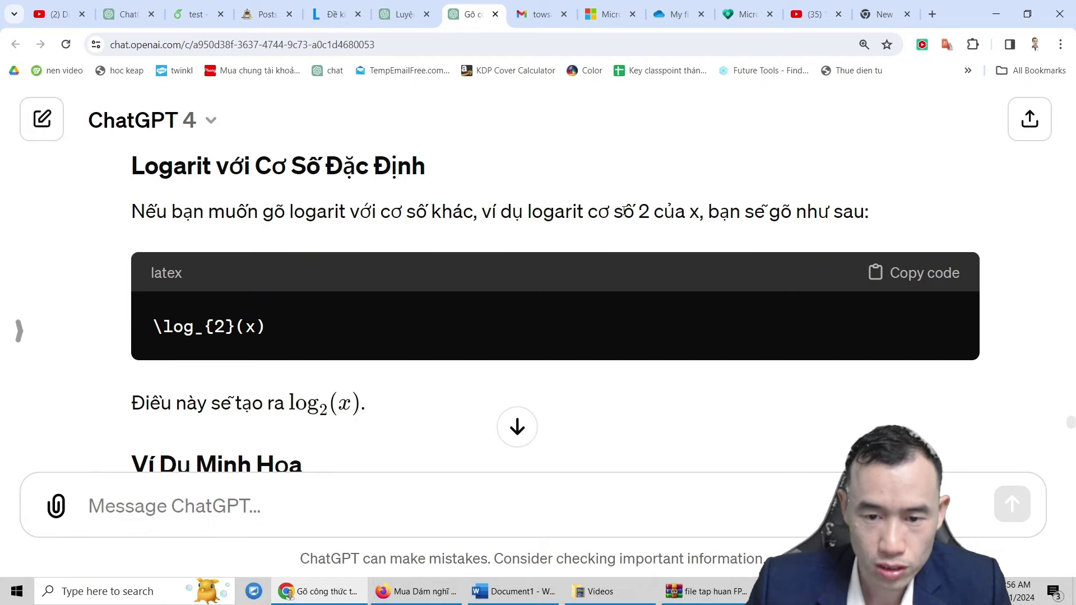
left_click_drag(624, 211, 704, 212)
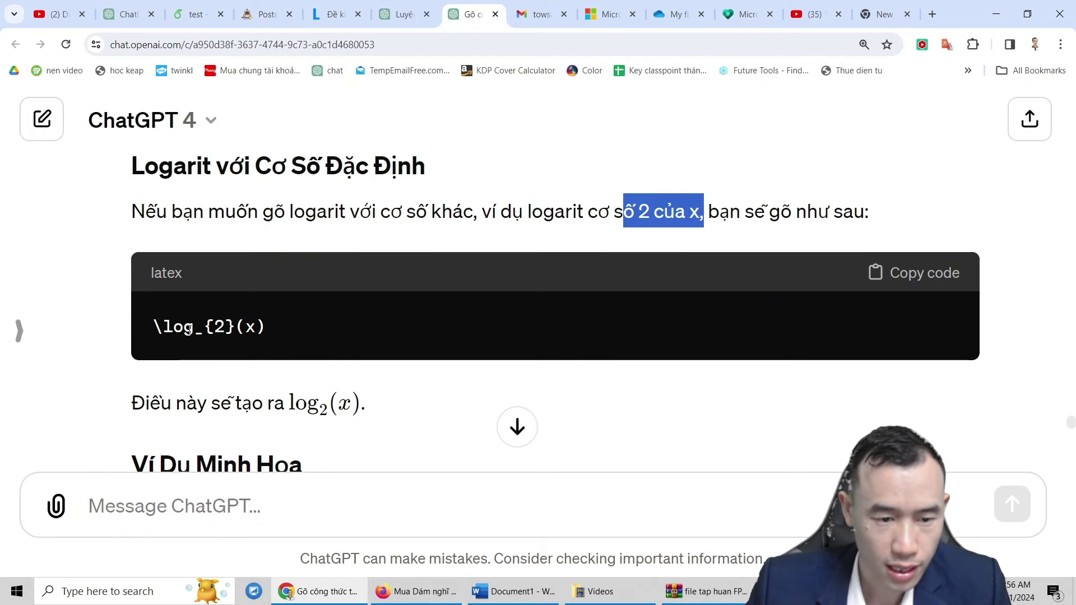
left_click_drag(195, 335, 204, 335)
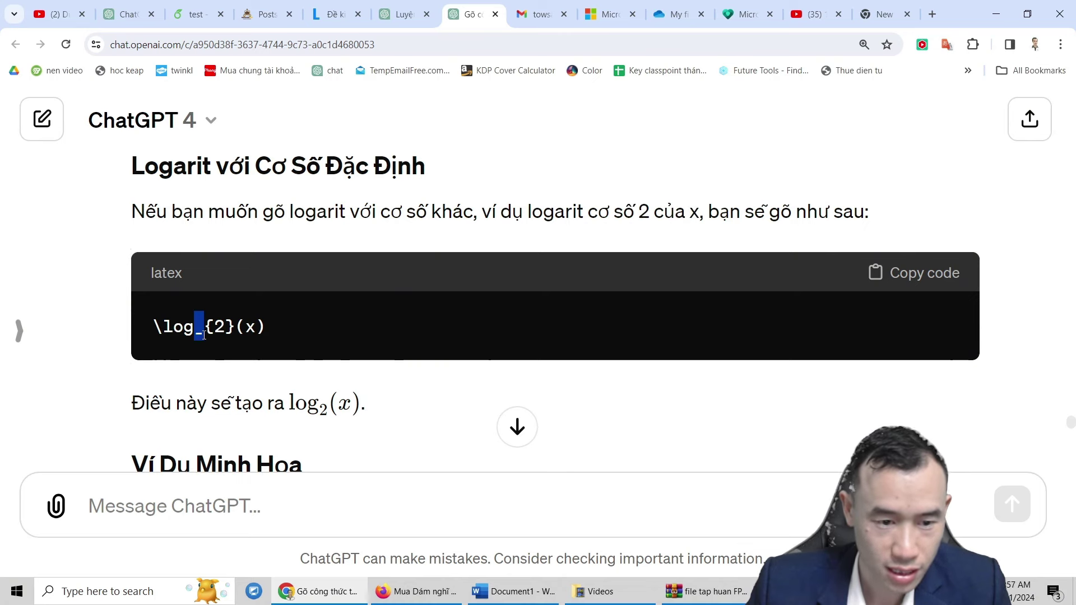
mouse_move(224, 327)
left_mouse_down()
mouse_move(215, 328)
mouse_move(255, 328)
left_mouse_up()
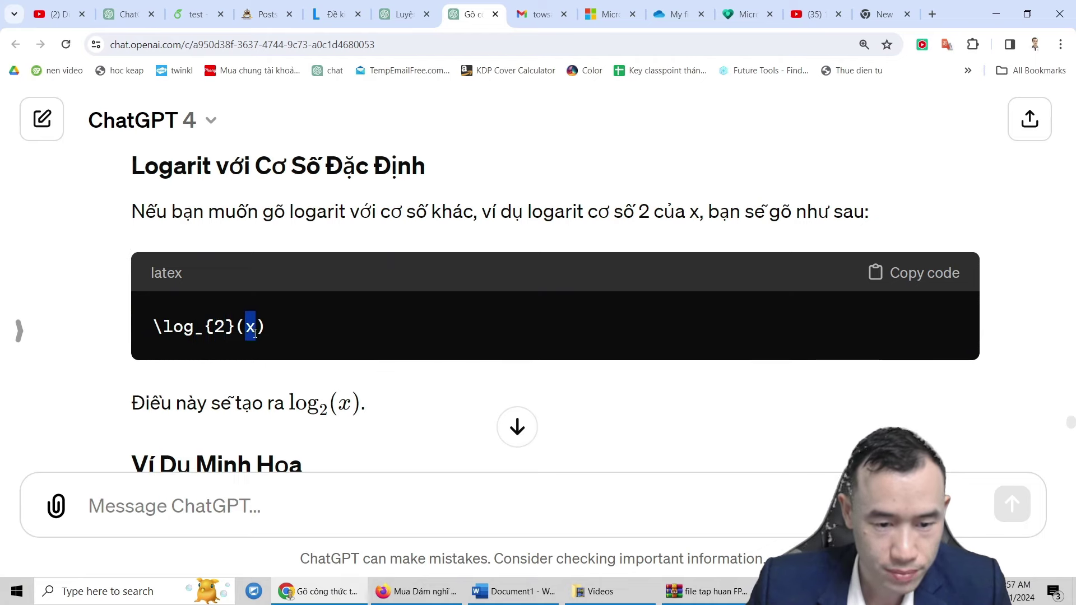
left_click_drag(153, 327, 266, 327)
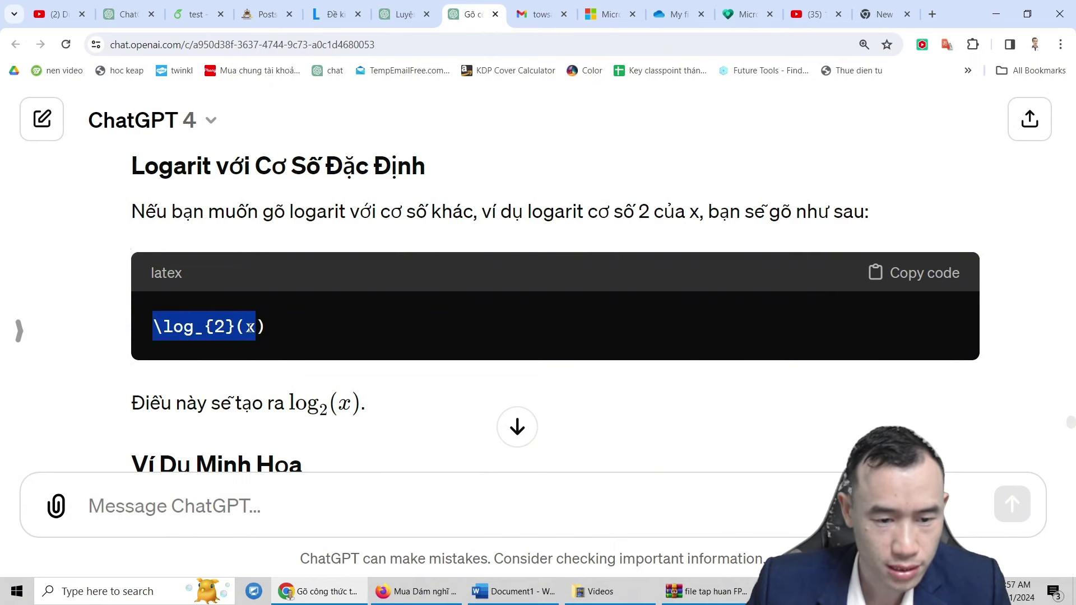
left_click(293, 403)
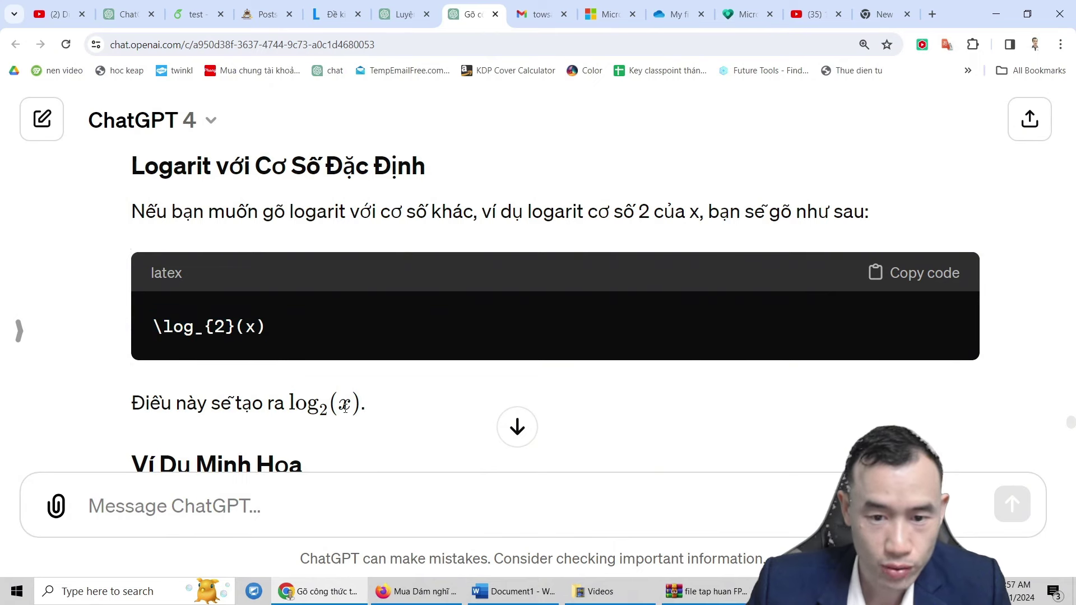
- Highlight x + y in the example heading, then the underscore and {10} in \log_{10}(x)
scroll(345, 407, "down", 3)
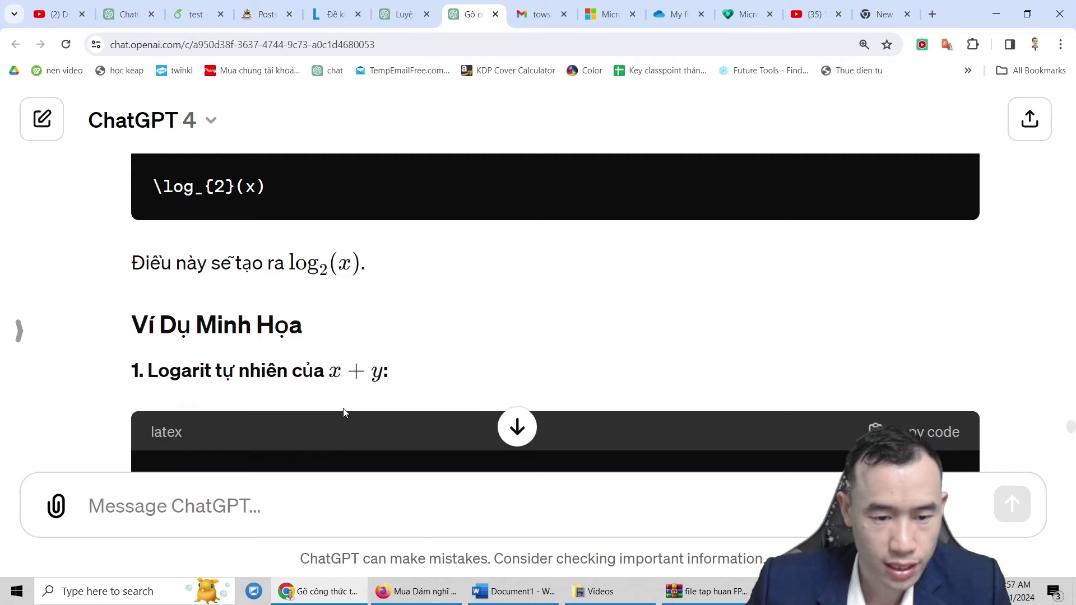
left_click_drag(331, 375, 378, 375)
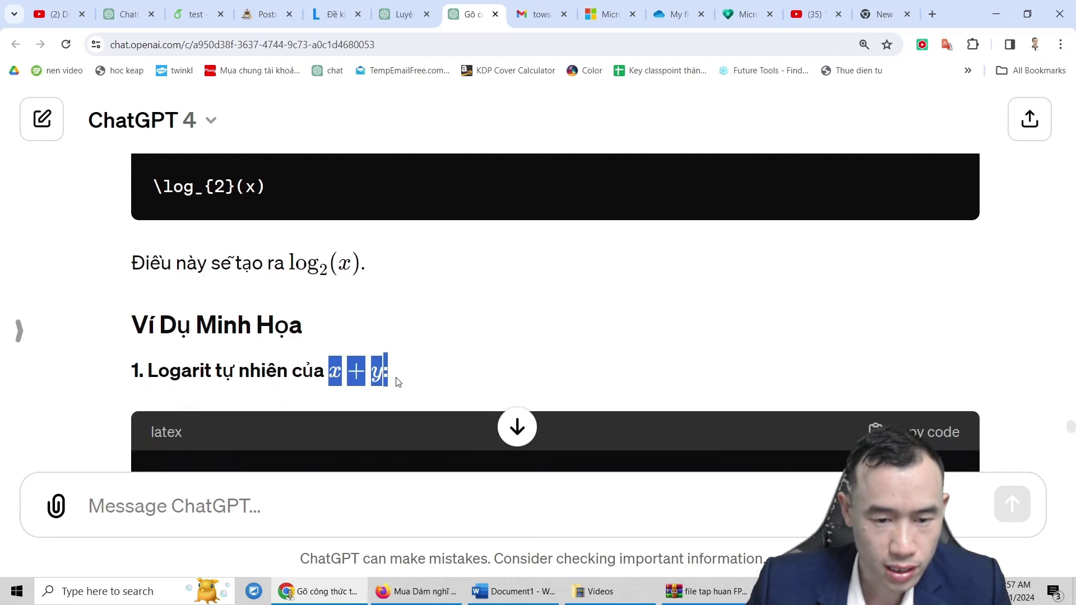
scroll(233, 384, "down", 3)
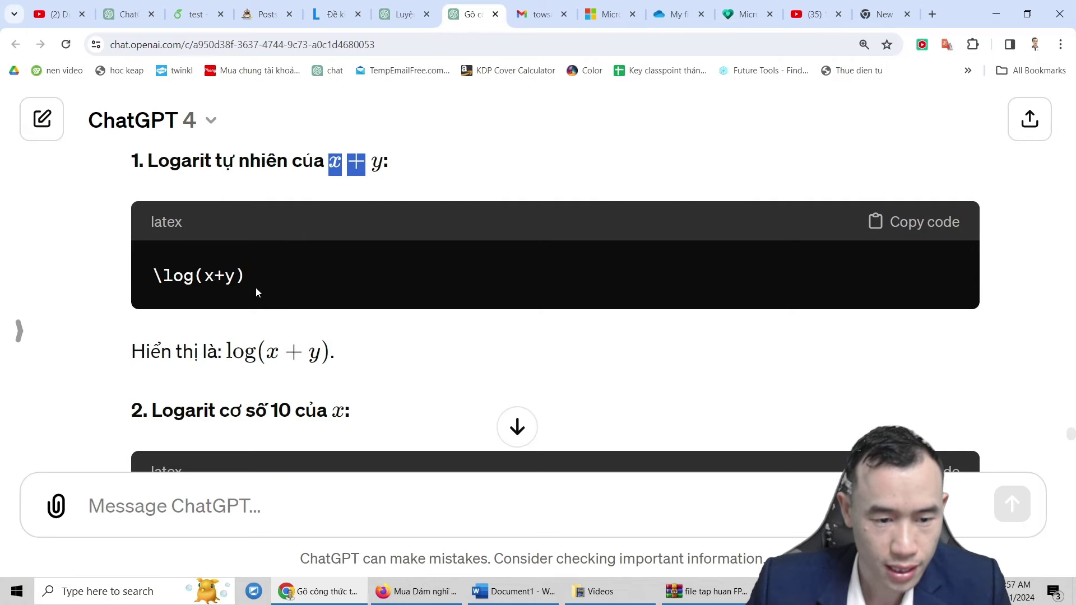
scroll(285, 410, "down", 1)
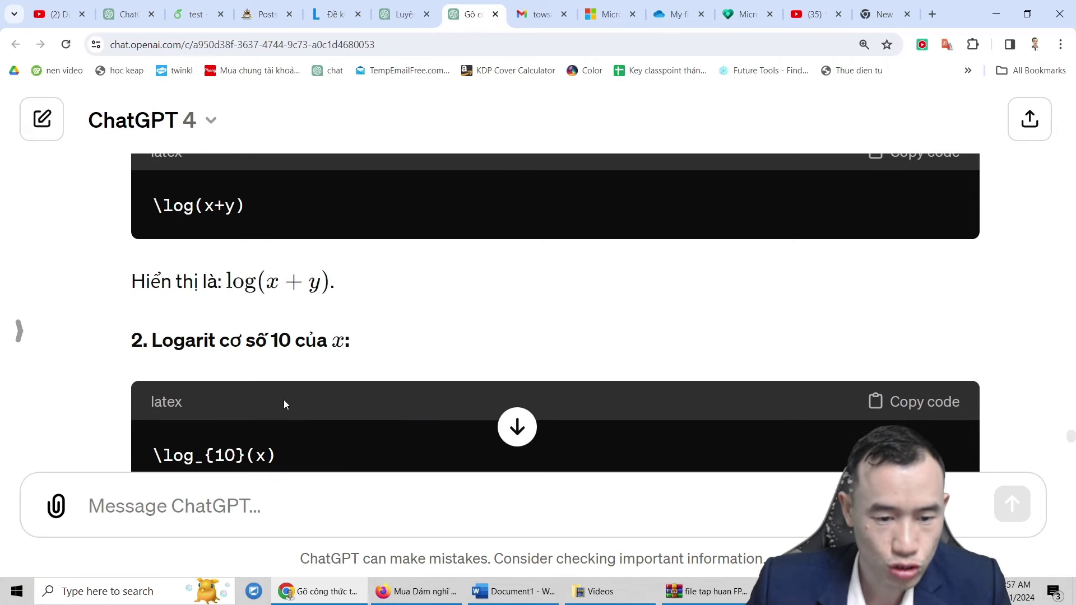
scroll(308, 338, "down", 2)
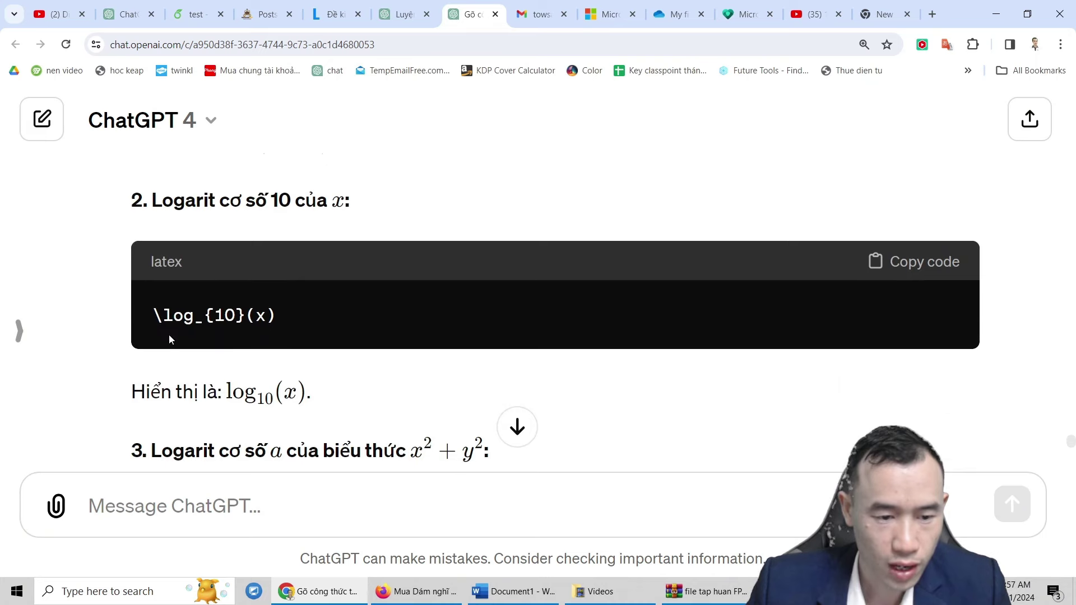
left_click_drag(199, 321, 243, 317)
left_click(214, 318)
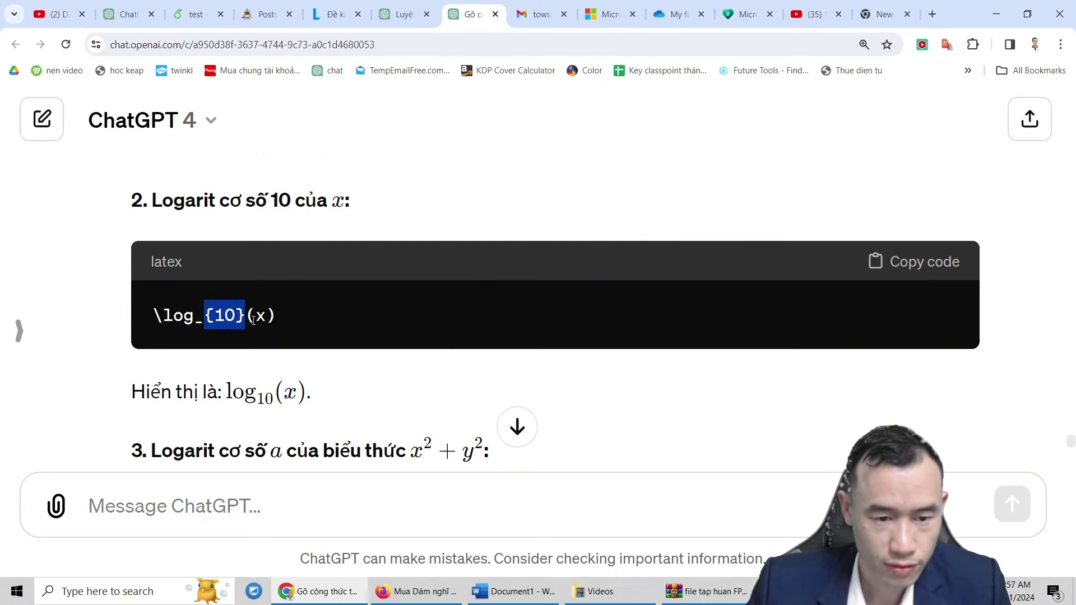
left_click(277, 321)
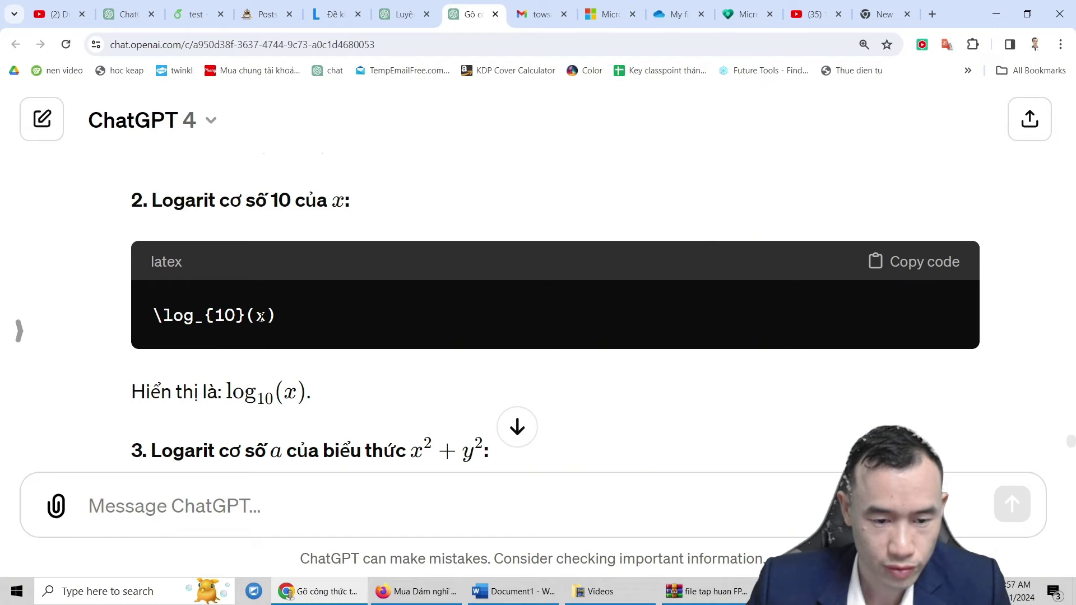
- Mark the x^2 + y^2 argument, then switch to the 'Luyện tập LaTeX' conversation
scroll(302, 383, "down", 1)
scroll(301, 383, "down", 2)
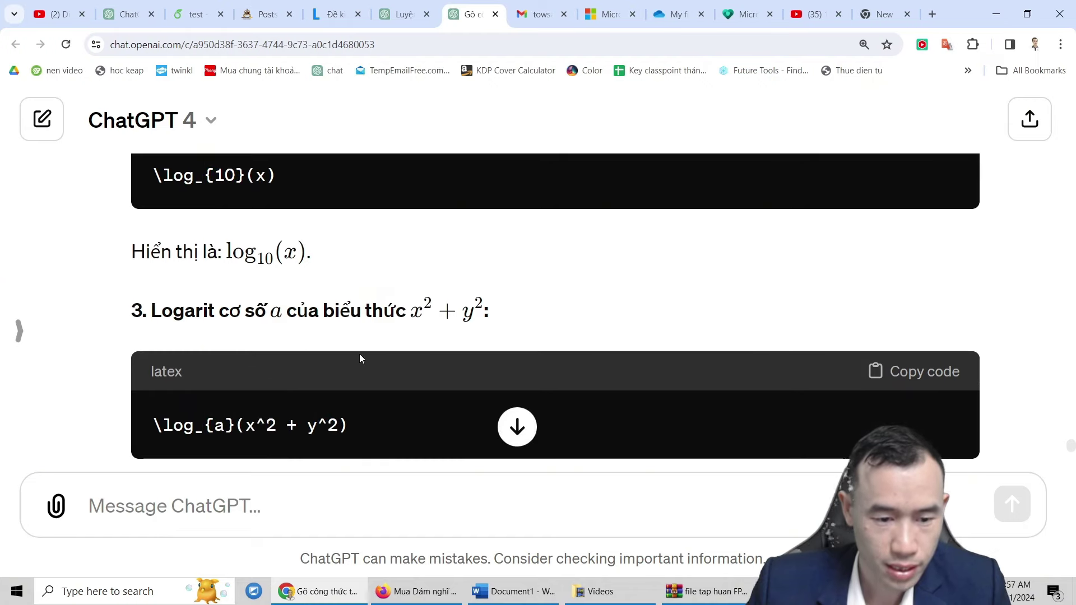
left_click_drag(162, 426, 359, 445)
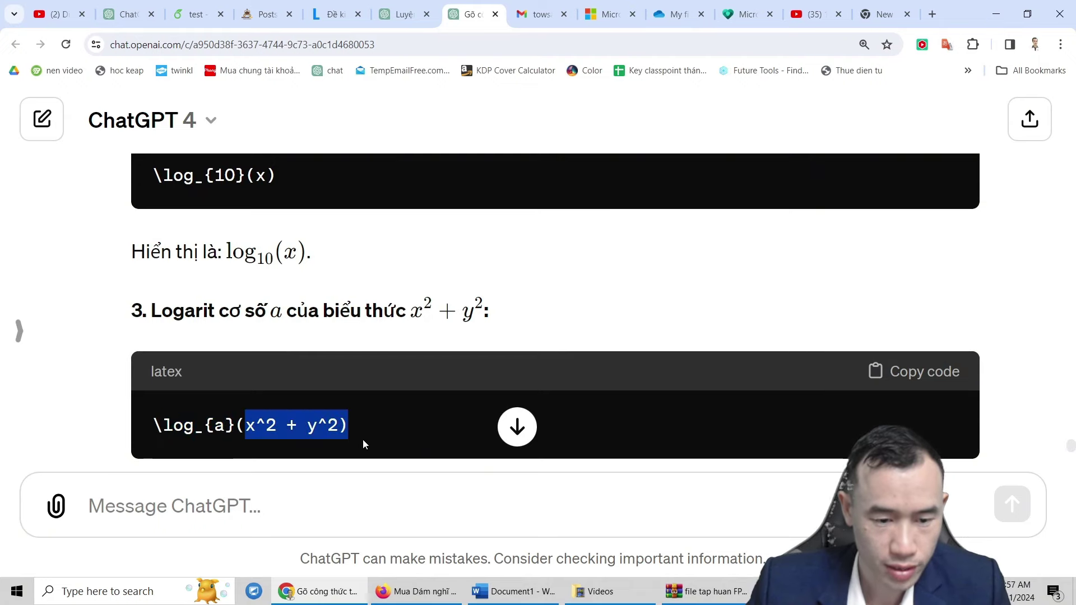
left_click(385, 22)
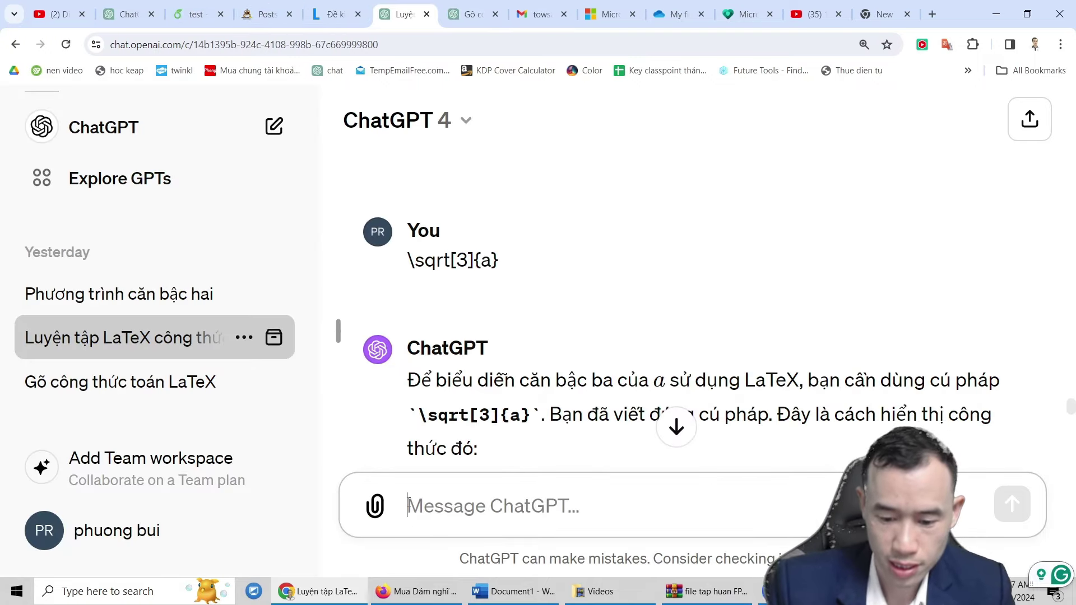
- Send \log(m) after fixing a typo, then highlight the \ln command in the reply
type("\\l")
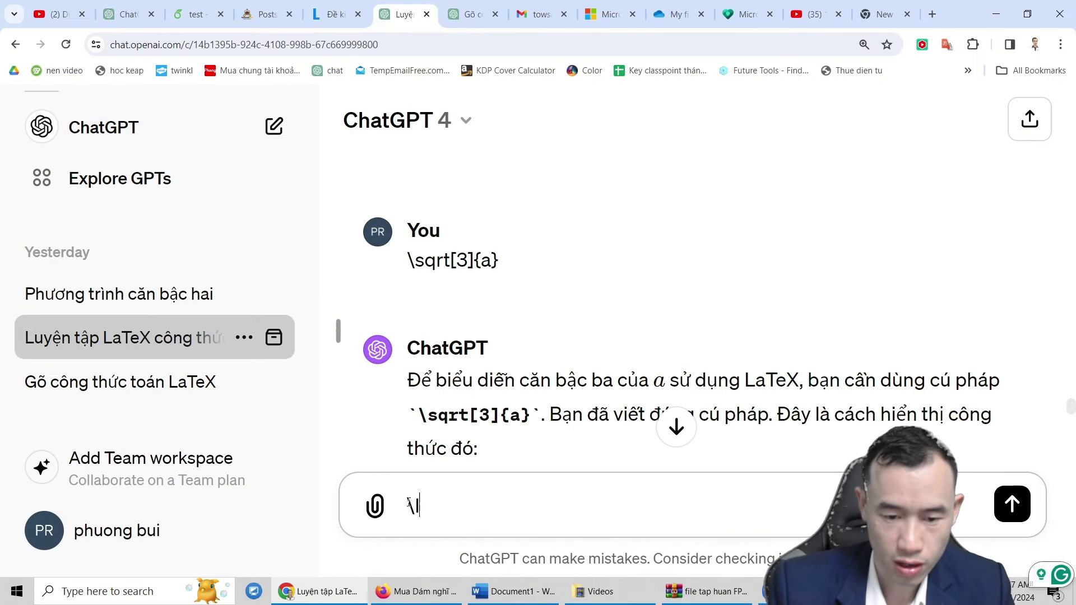
type("og)(")
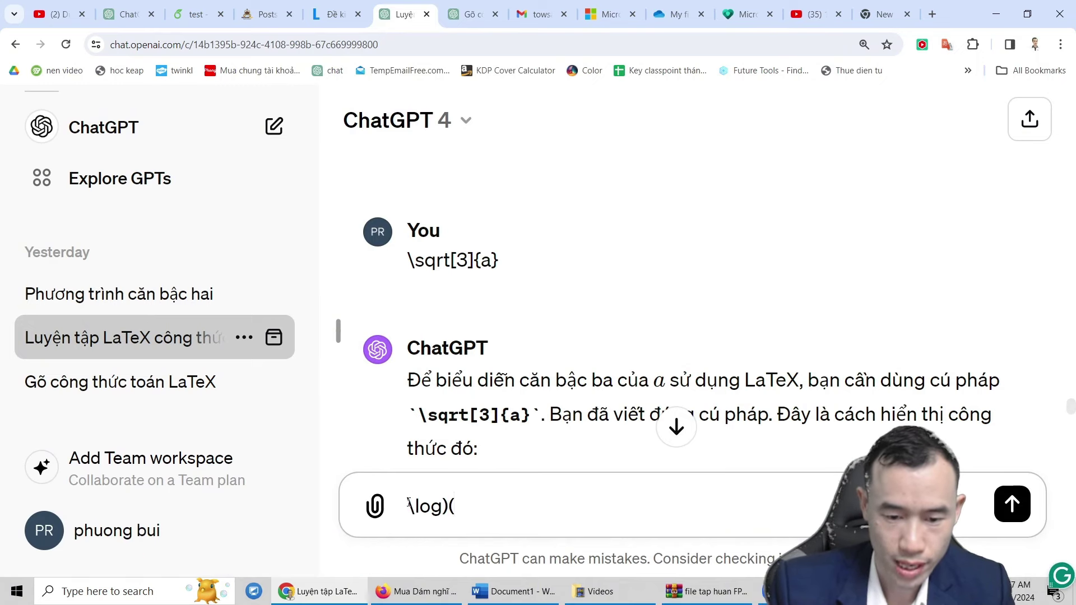
key("BackSpace")
key("BackSpace")
type("(m")
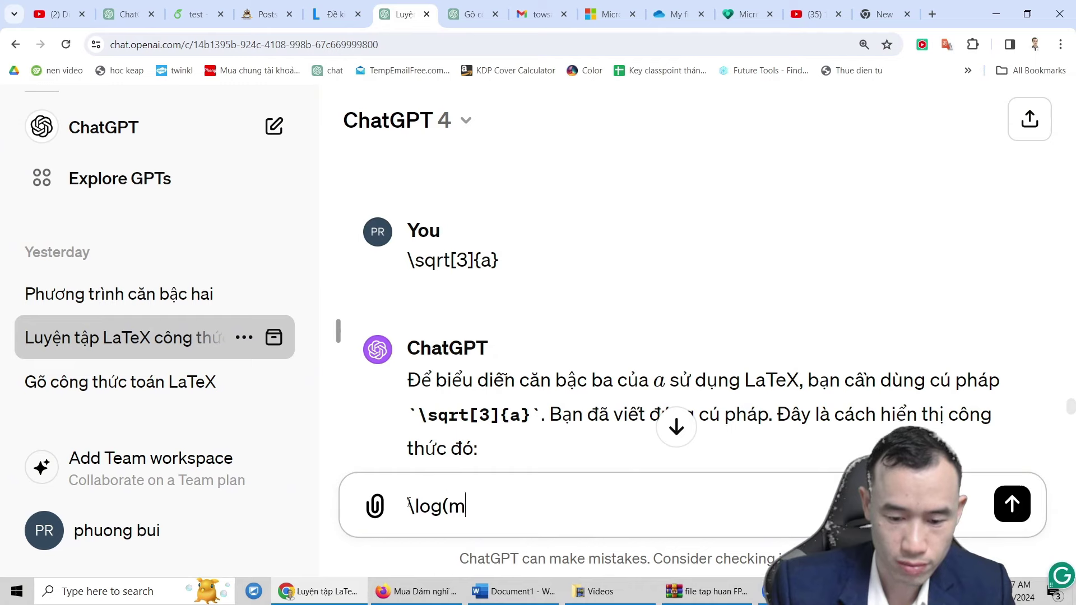
type(")")
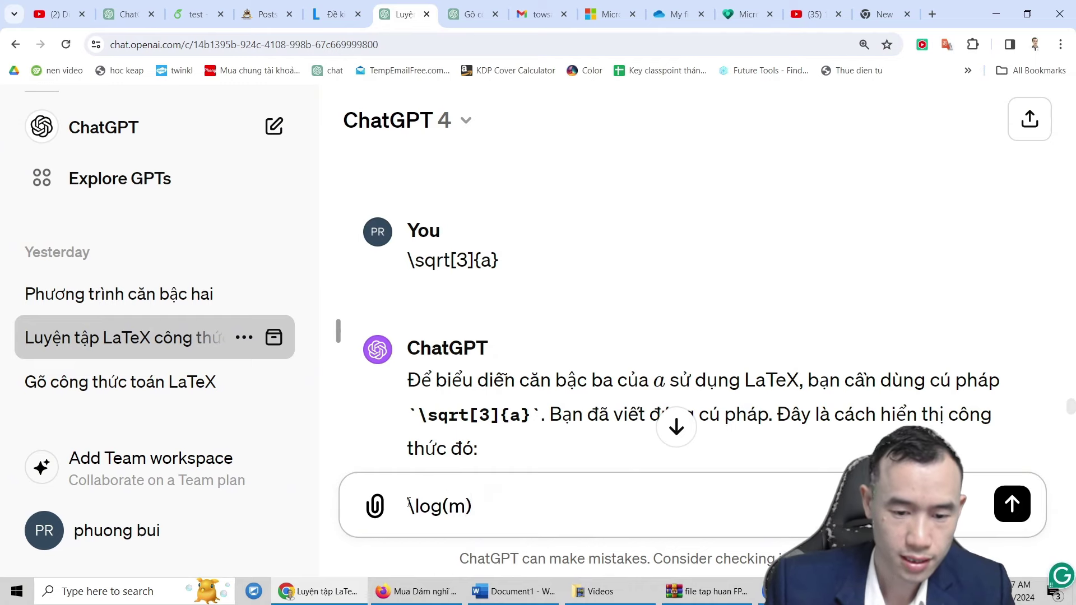
key("Return")
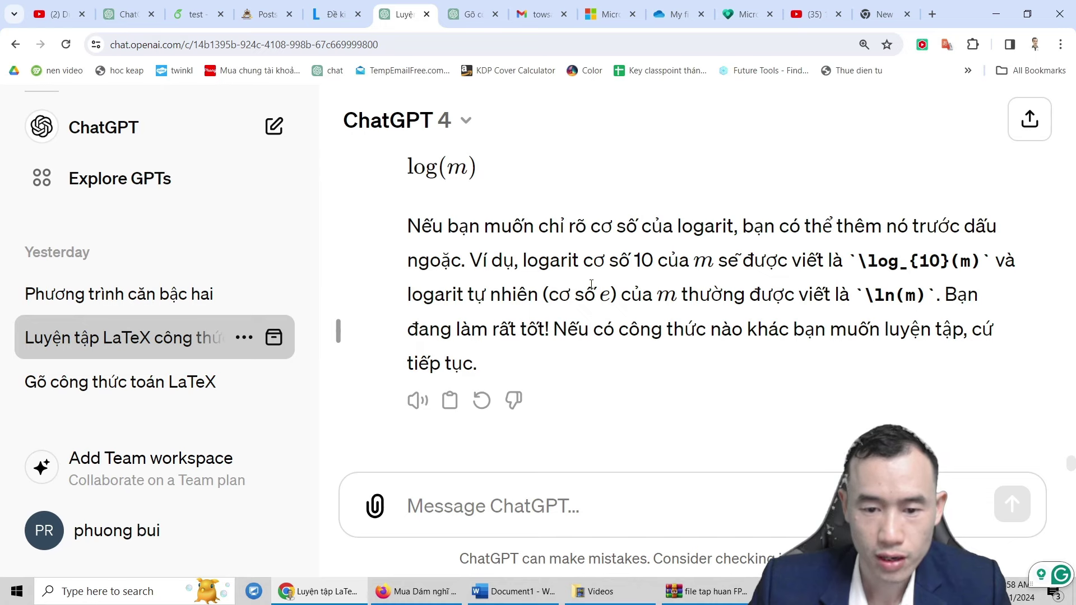
left_click_drag(867, 289, 896, 292)
- Send the formula \log_{20}(a^2+b^2) as a new message
left_click(466, 504)
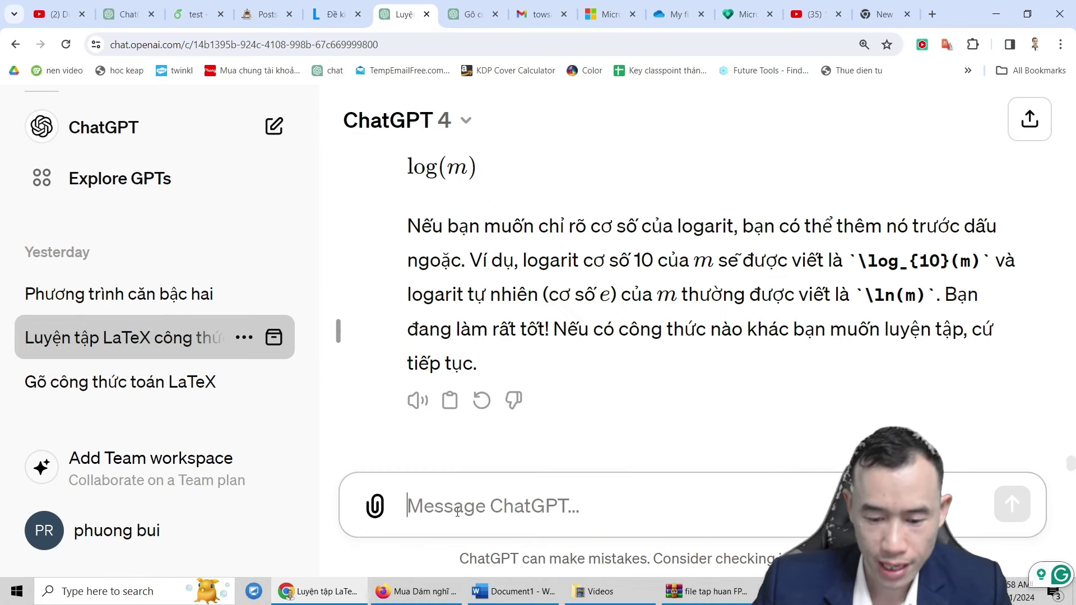
type("\\l")
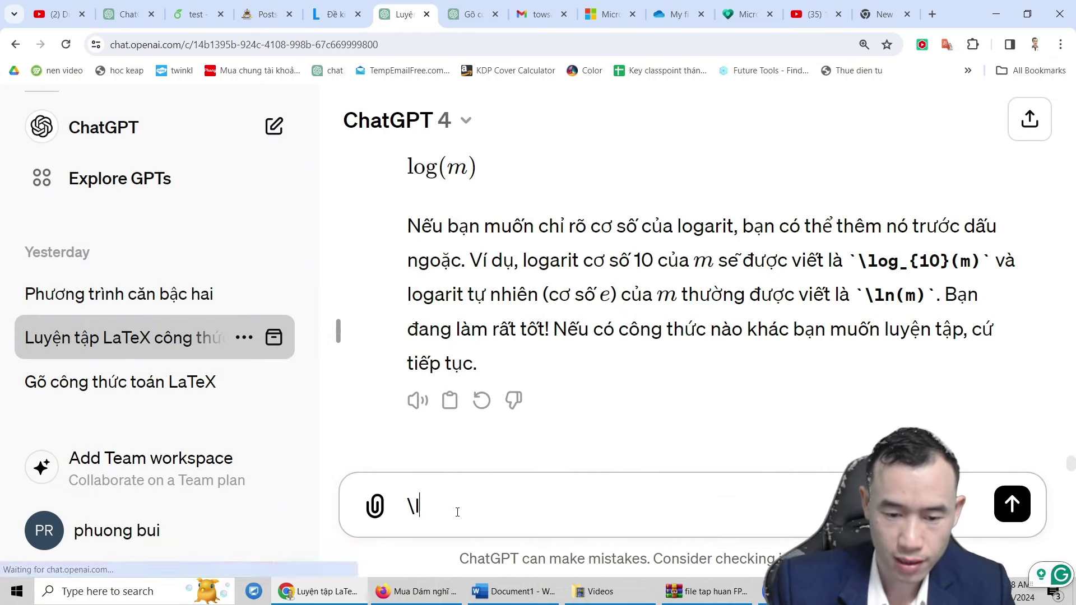
type("og_")
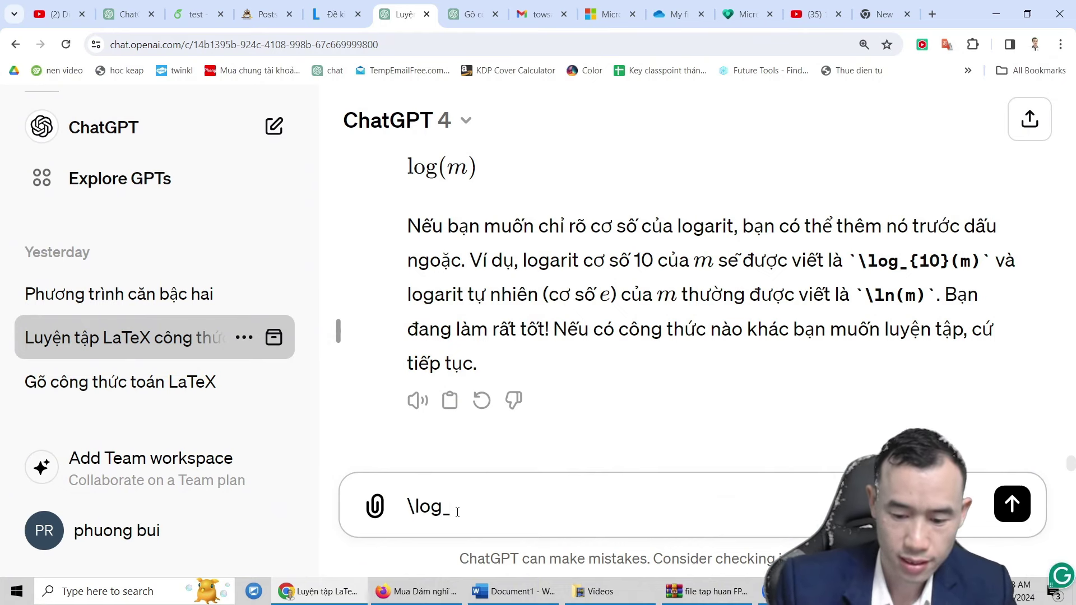
type("{")
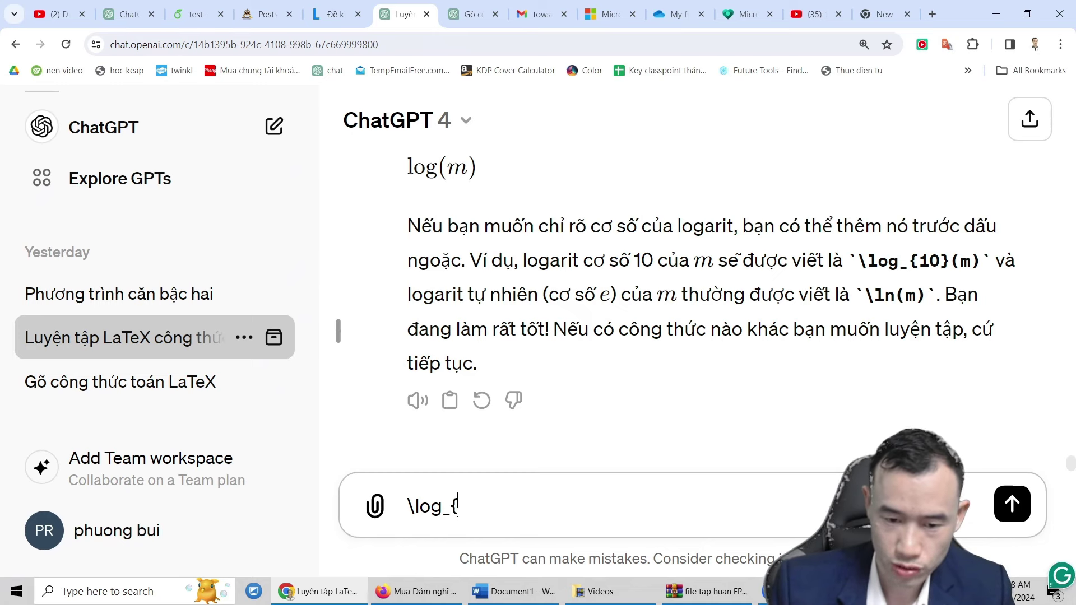
type("2")
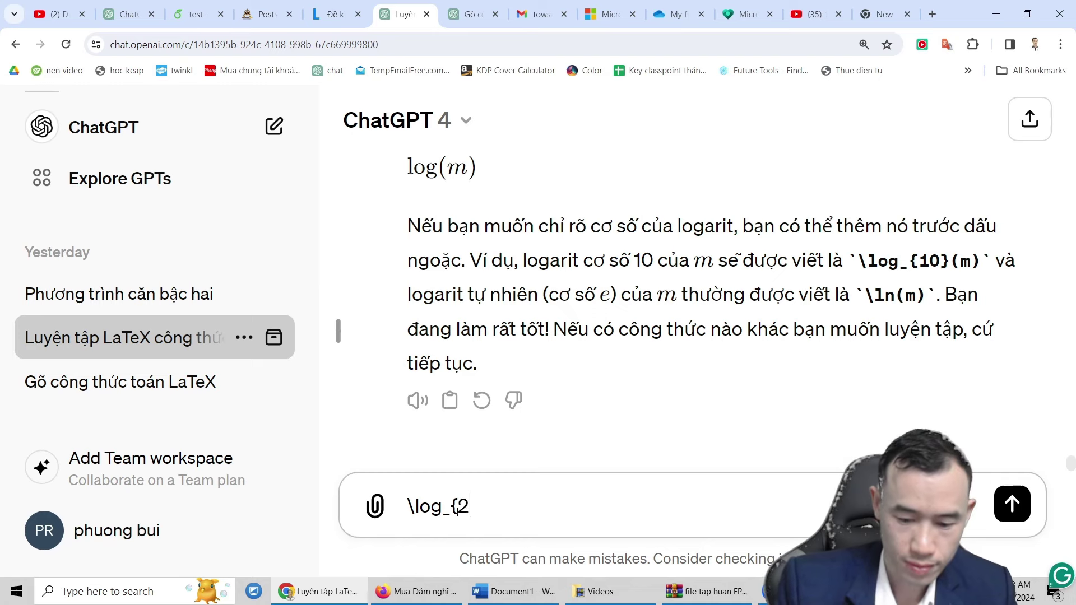
type("0}")
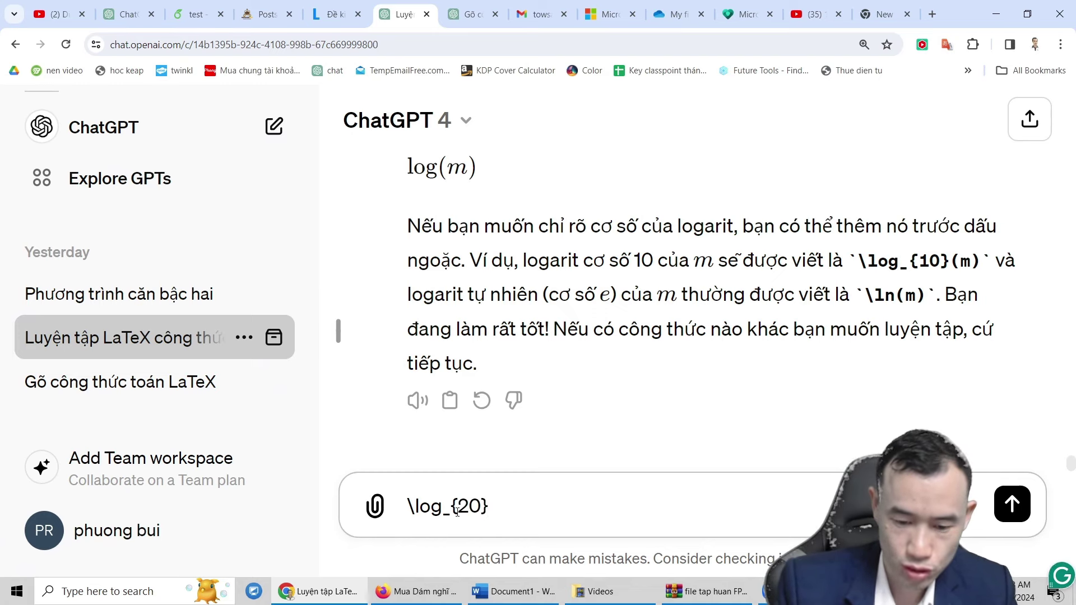
type("(a")
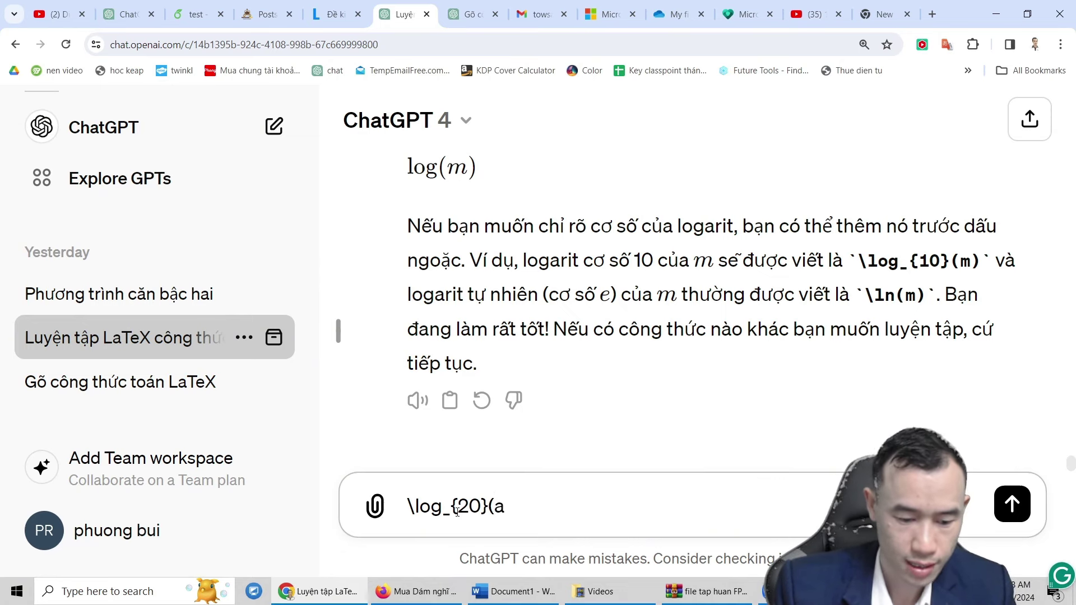
type("^2+b")
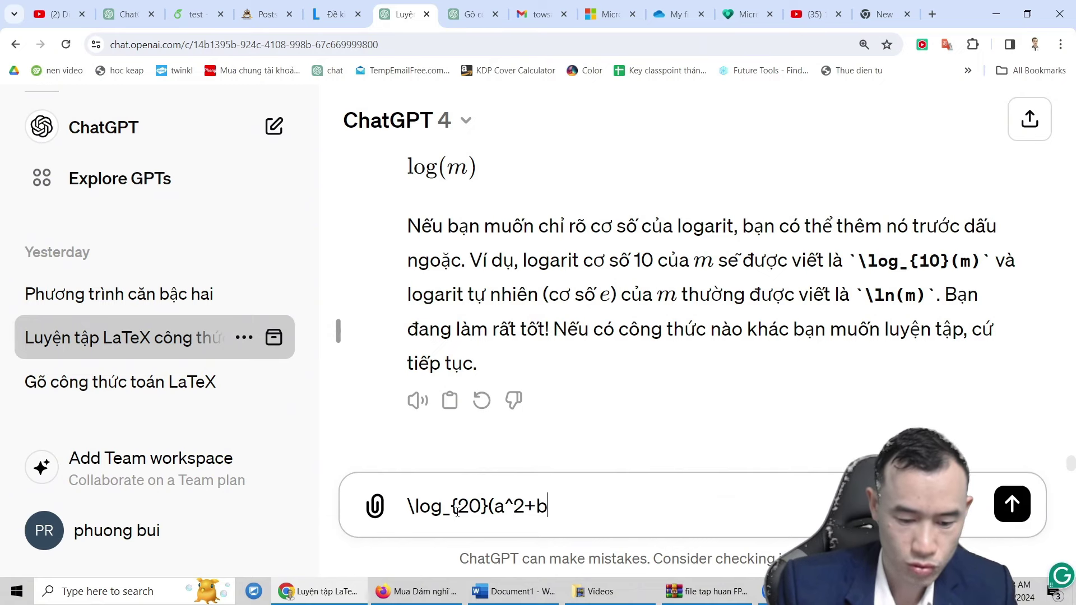
type("^2)")
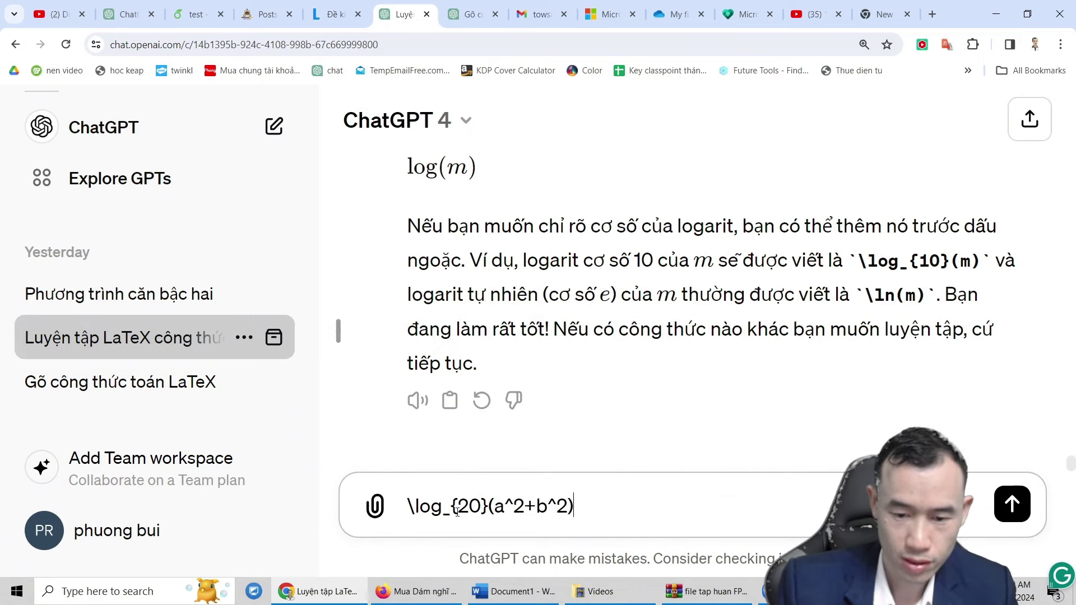
key("Return")
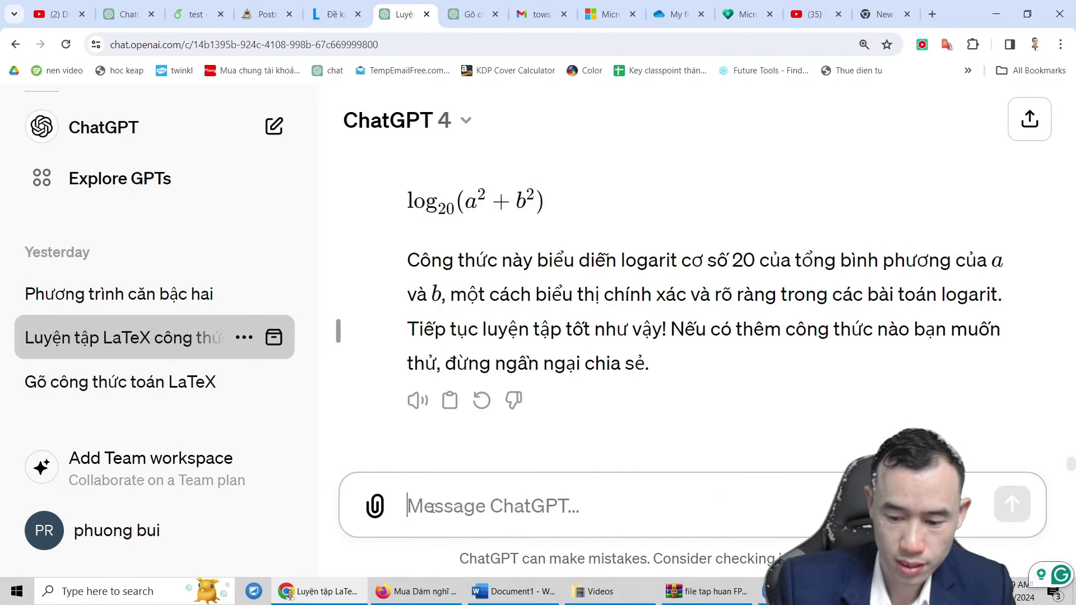
- Type the base-m logarithm formula \log_{m}(2x^2-3) and send it
type("\\log")
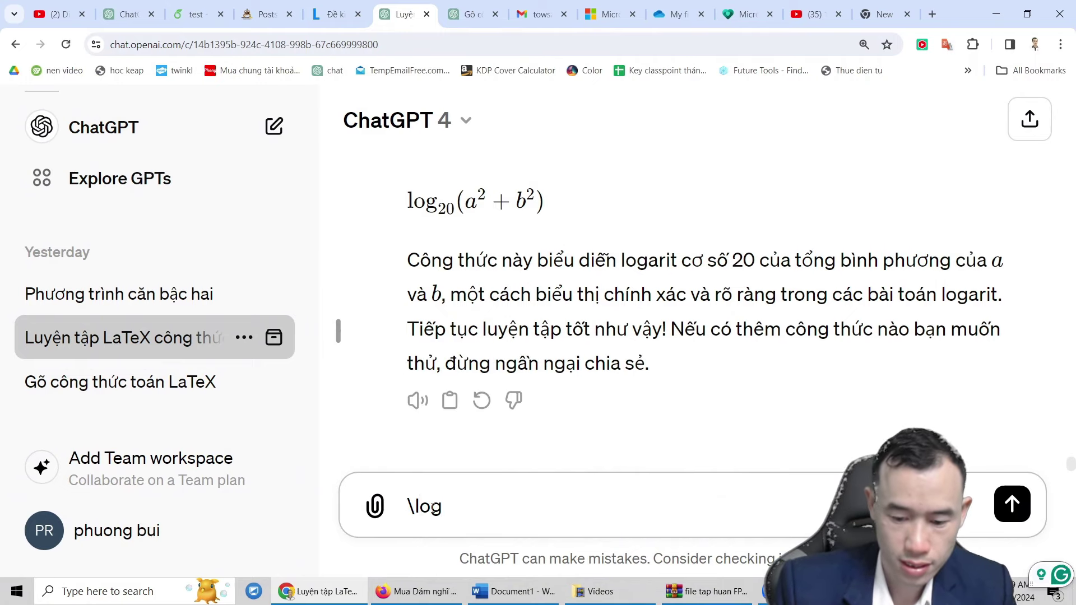
type("_")
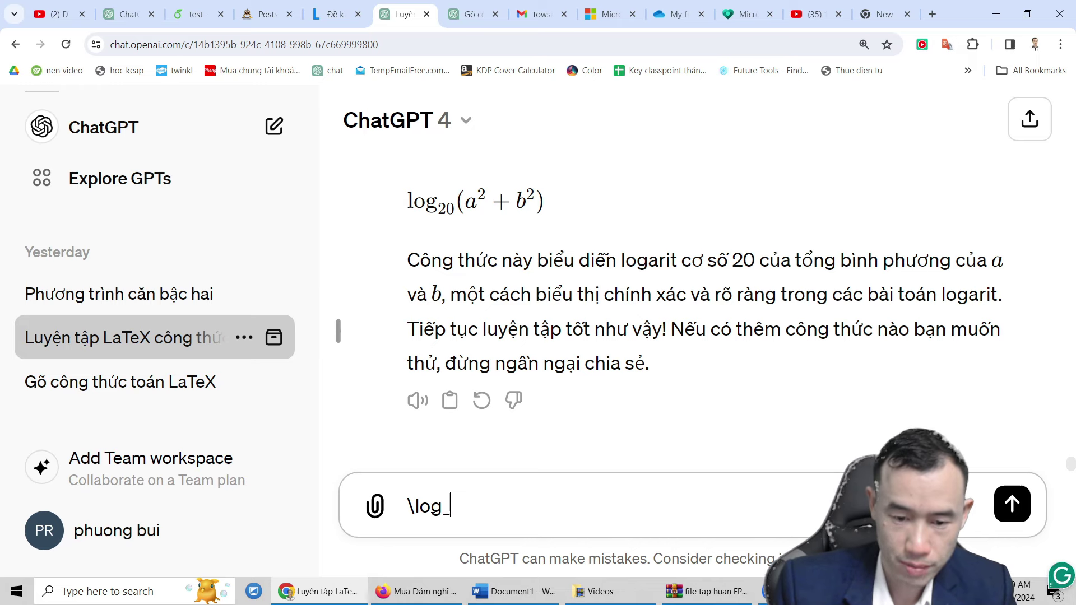
type("{m}(2x^2-3")
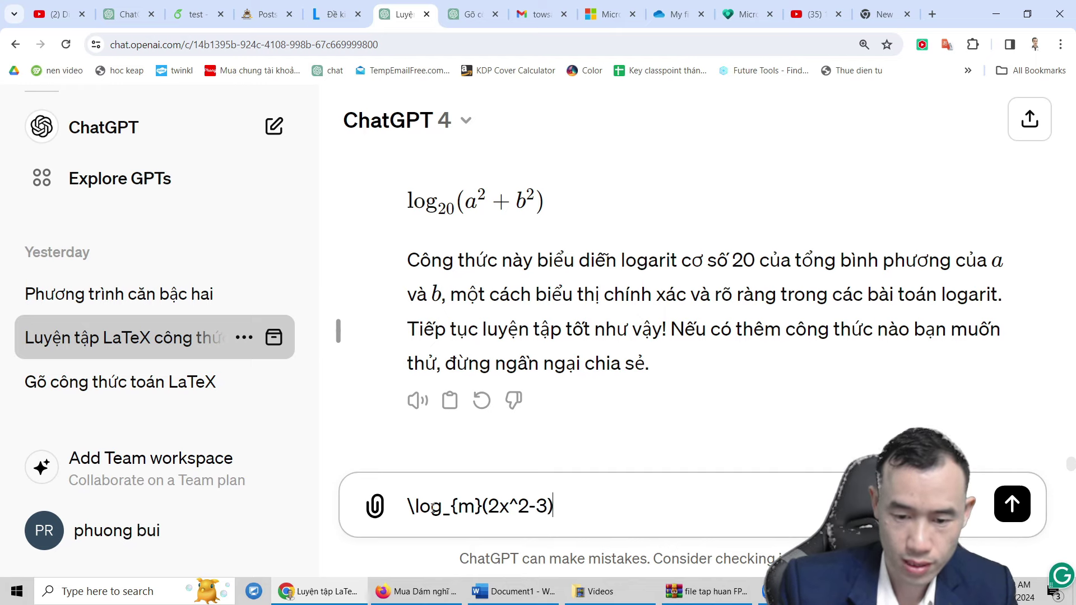
key("Return")
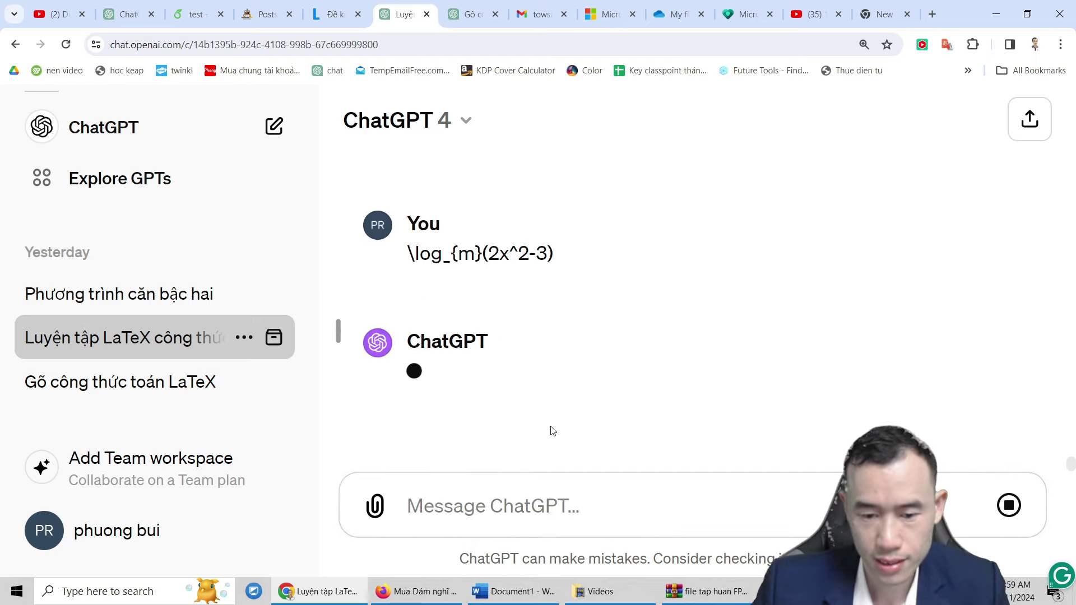